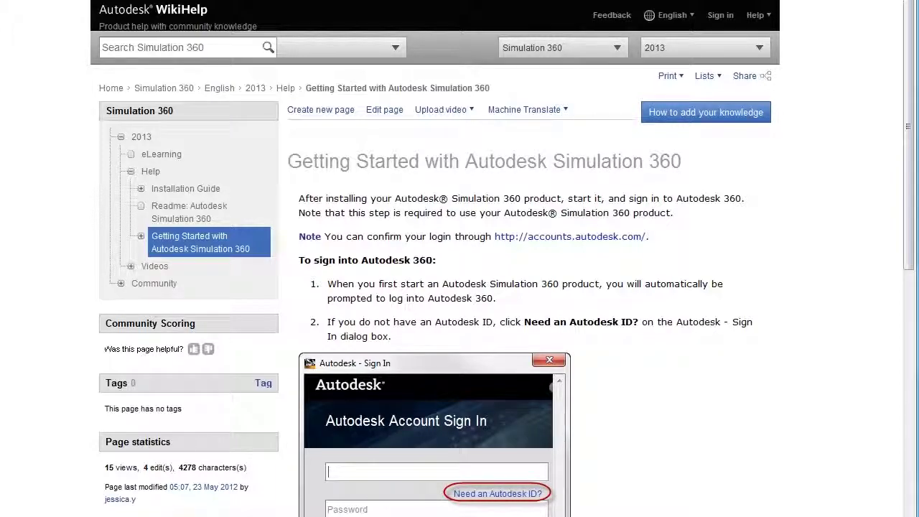
- Expand 'Getting Started with Autodesk Simulation 360' and open the 'Autodesk Simulation CFD 360' help page
left_click(142, 238)
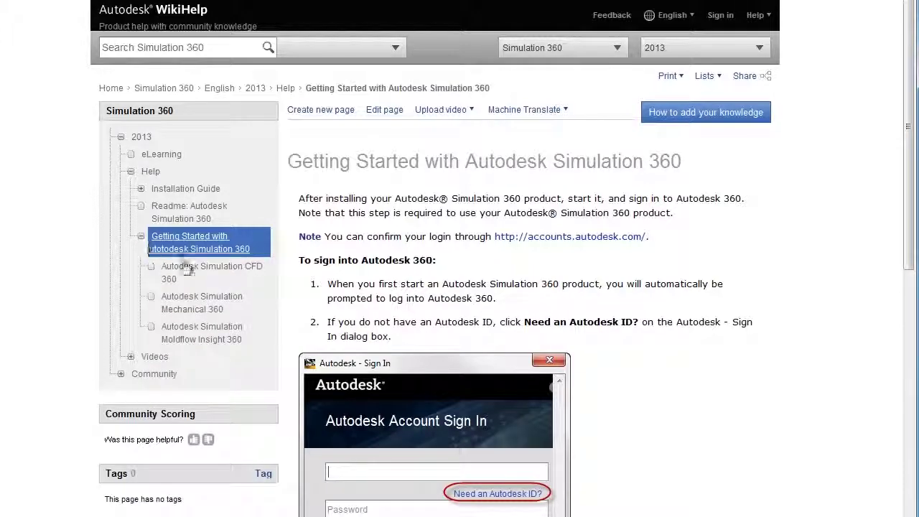
left_click(235, 273)
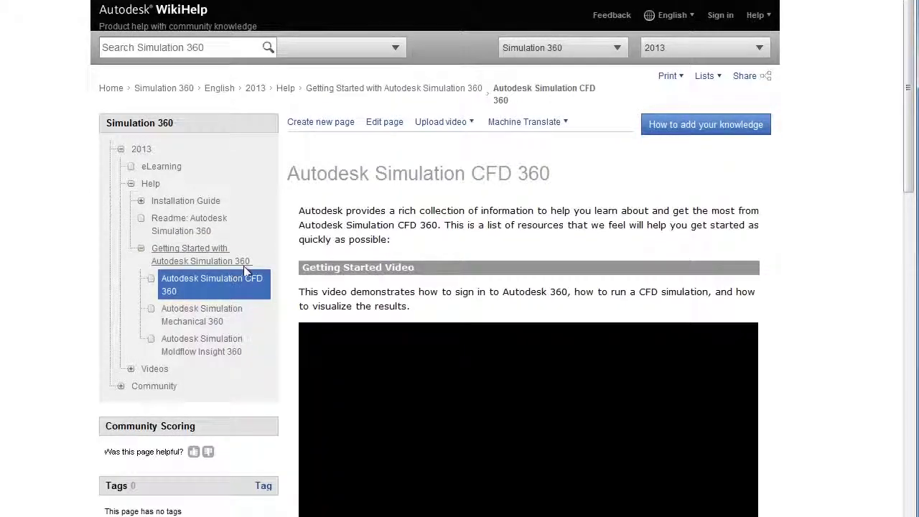
- Copy both model files out of Sim360-Setup-Models.zip and paste them into sim-tutorials
left_click_drag(909, 170, 902, 248)
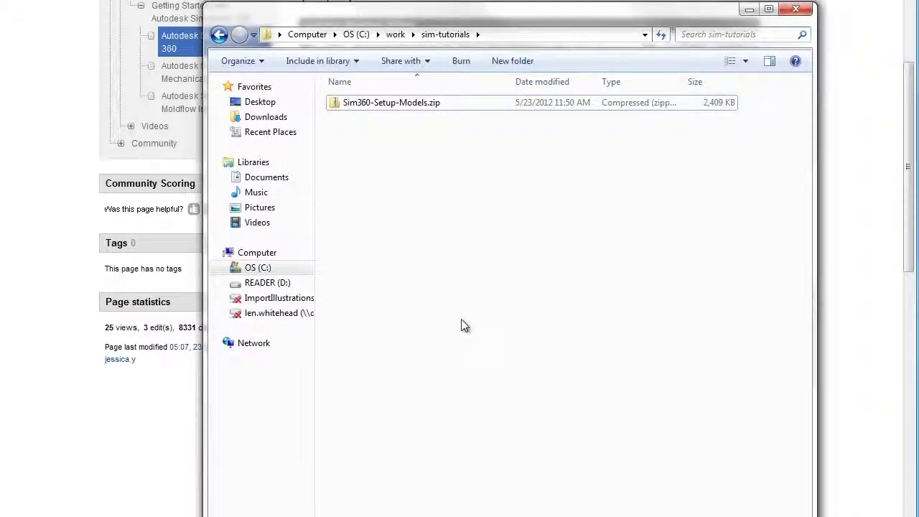
double_click(393, 107)
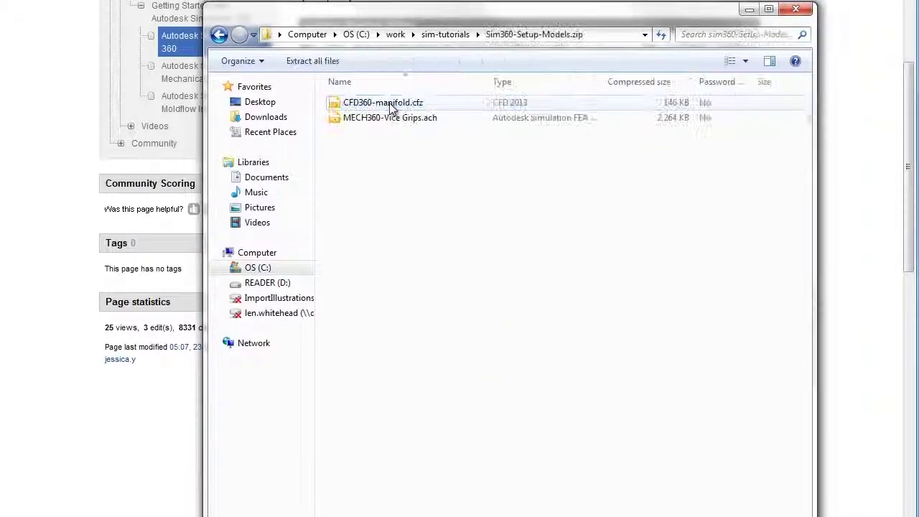
key("ctrl+a")
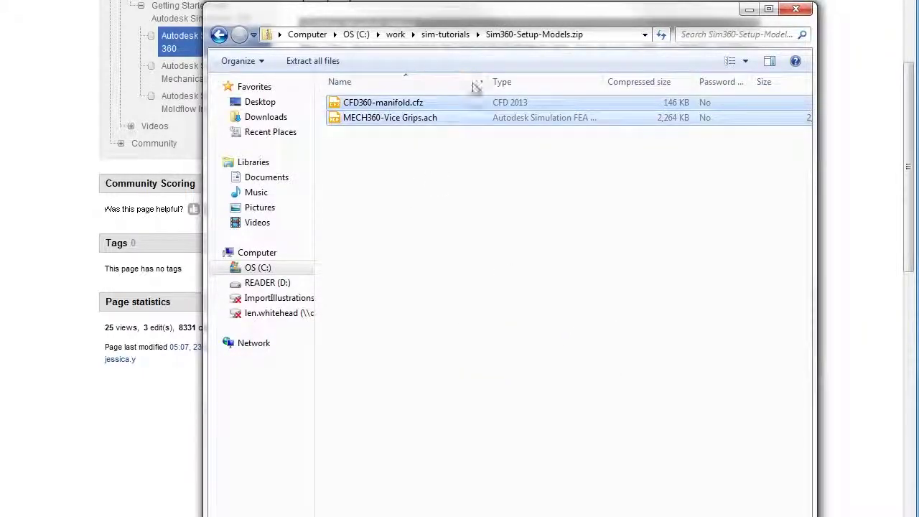
left_click(447, 34)
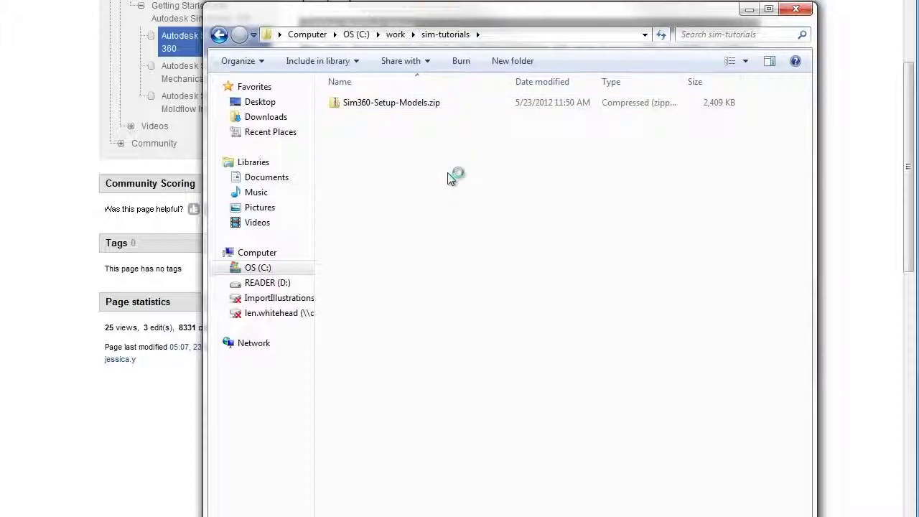
key("ctrl+v")
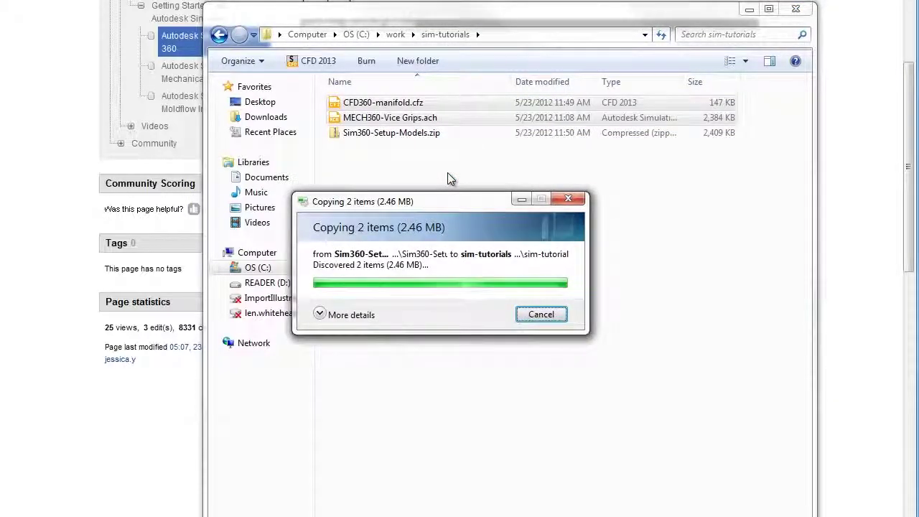
left_click(447, 179)
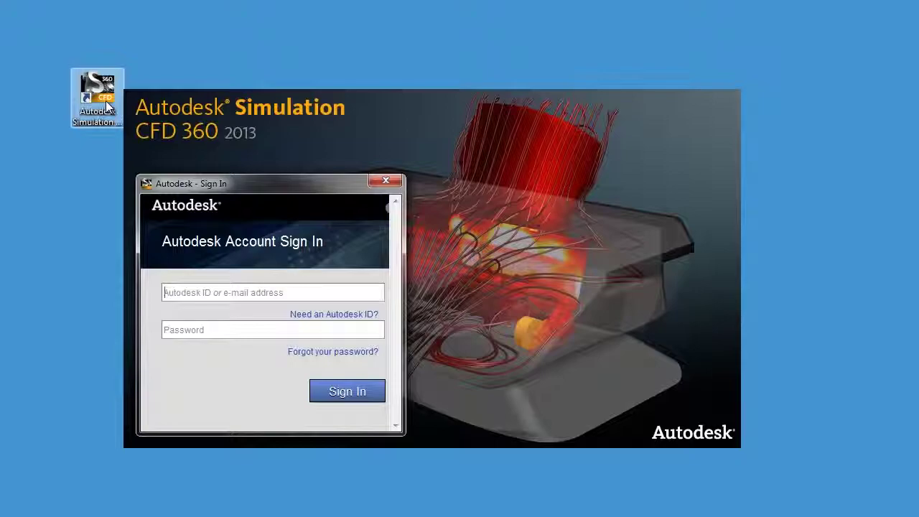
- Sign in with your Autodesk ID e-mail and account password
left_click(224, 293)
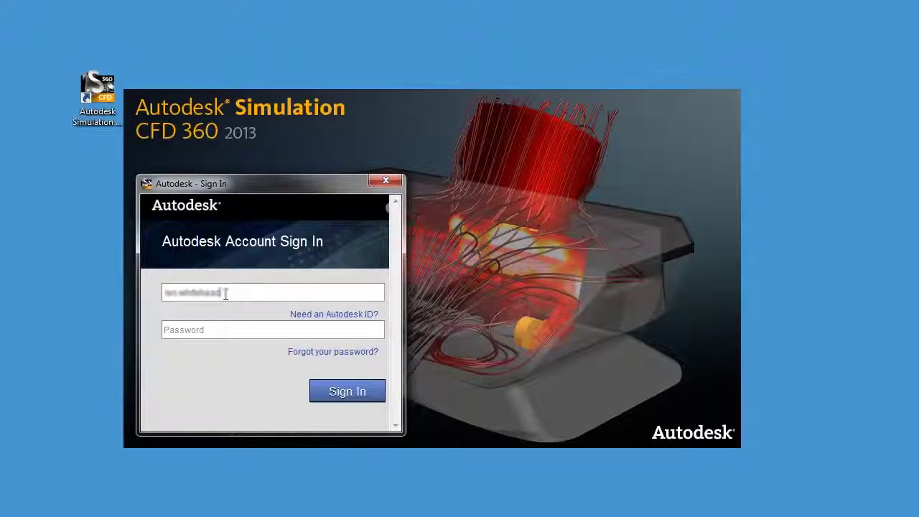
key("Tab")
type("******")
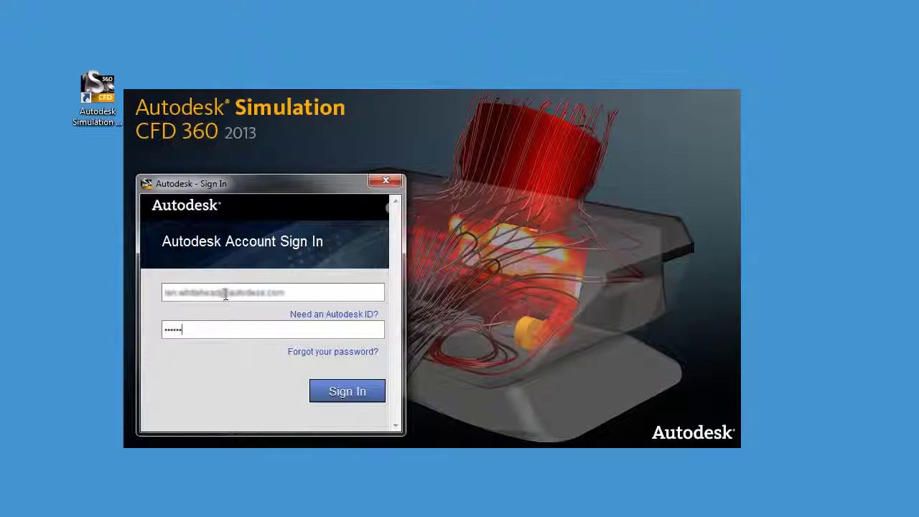
type("**")
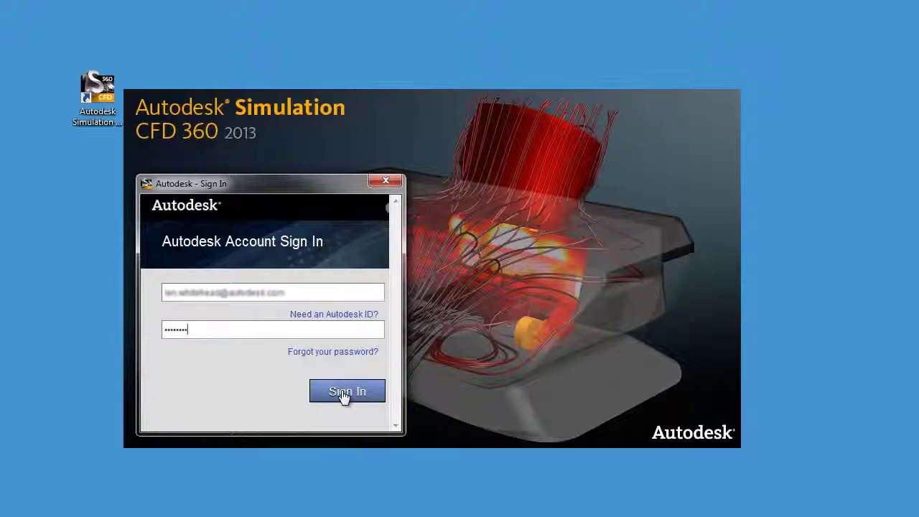
left_click(344, 394)
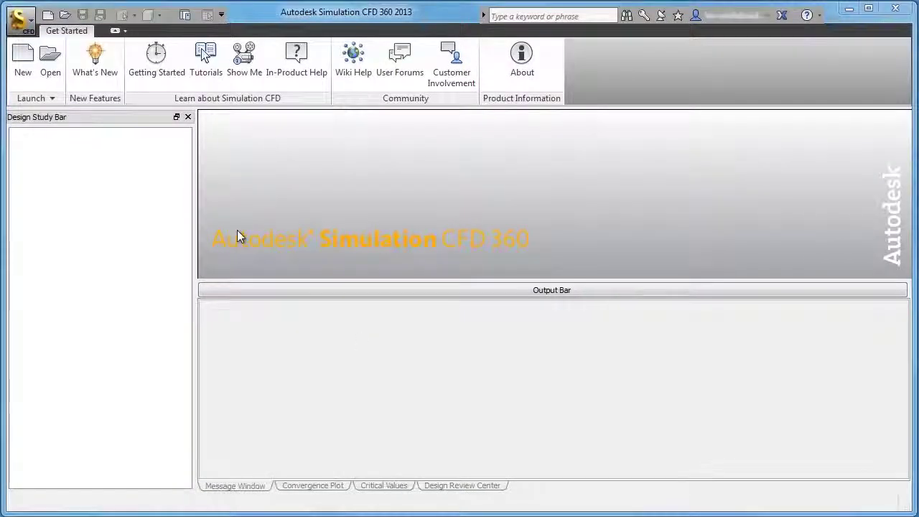
- Open manifold.cfz from the Get Started tab and launch the Scenario 1 solve
left_click(52, 72)
left_click(242, 102)
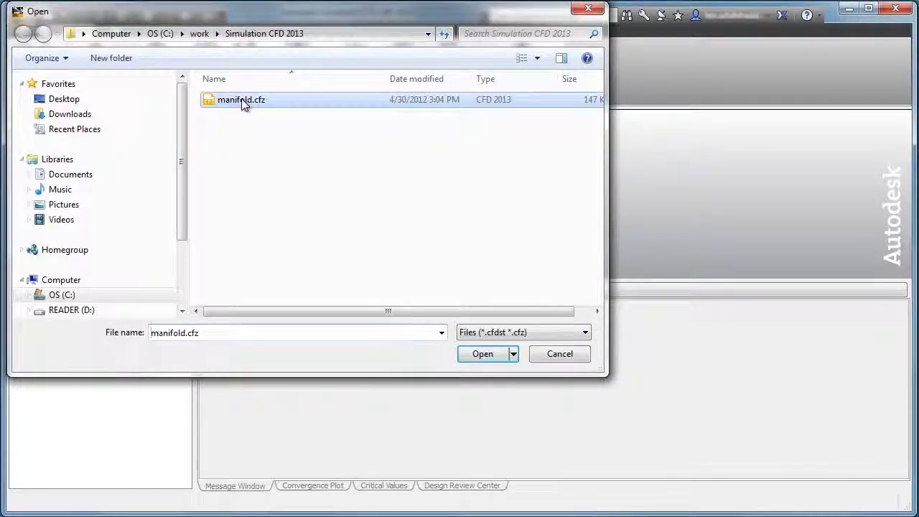
left_click(483, 355)
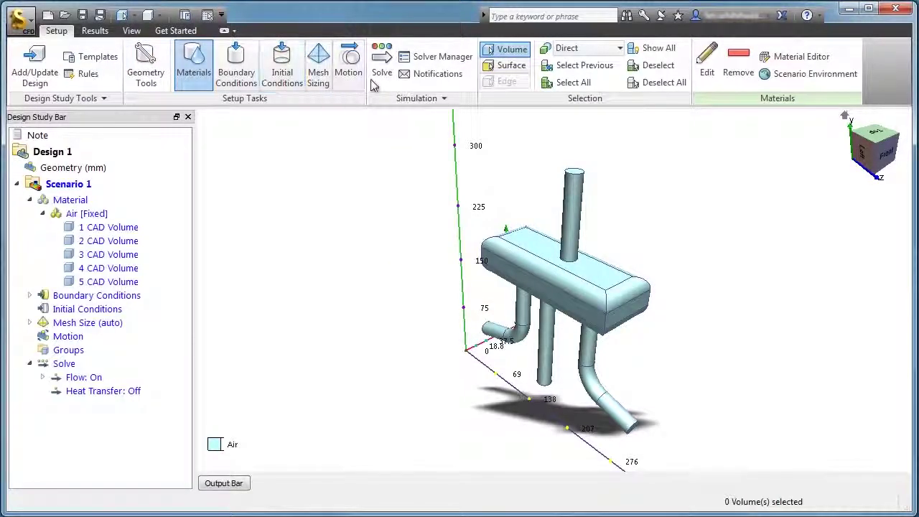
left_click(385, 82)
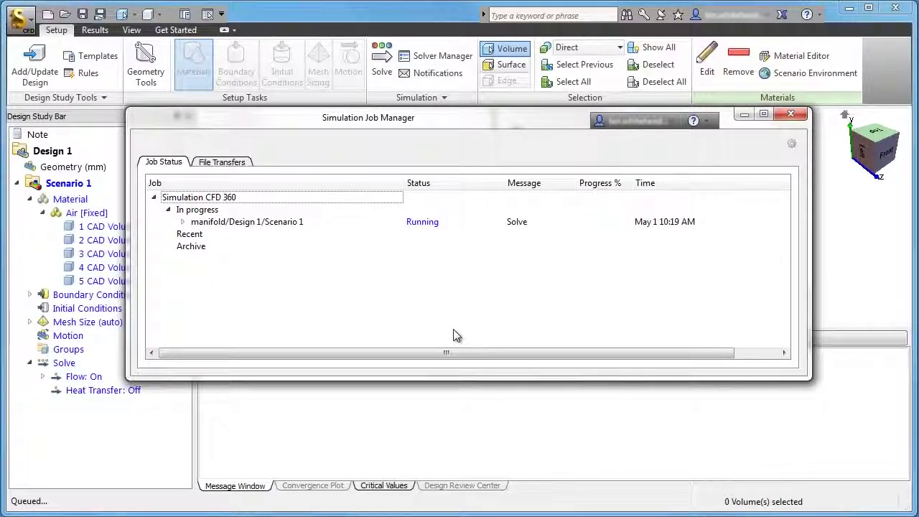
- Expand the manifold job to watch its Upload, Solve and Download stages, then minimise the main window
left_click(182, 222)
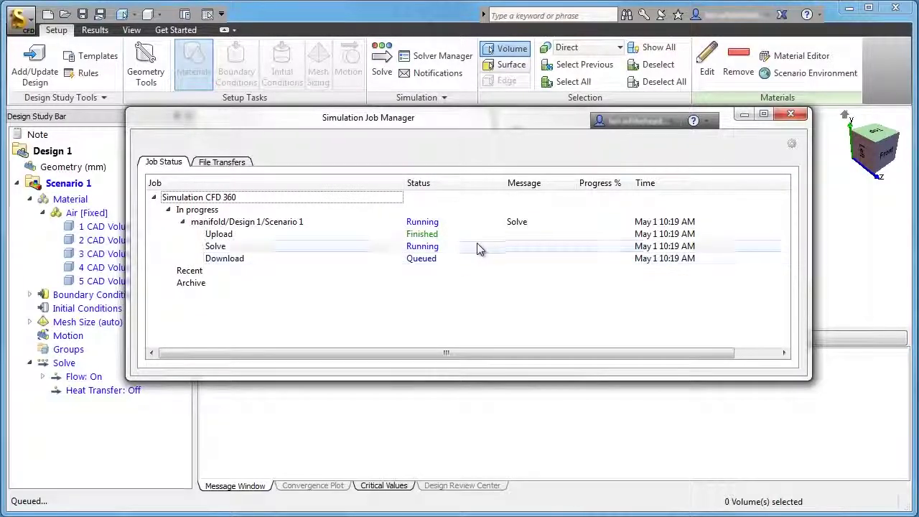
left_click(895, 10)
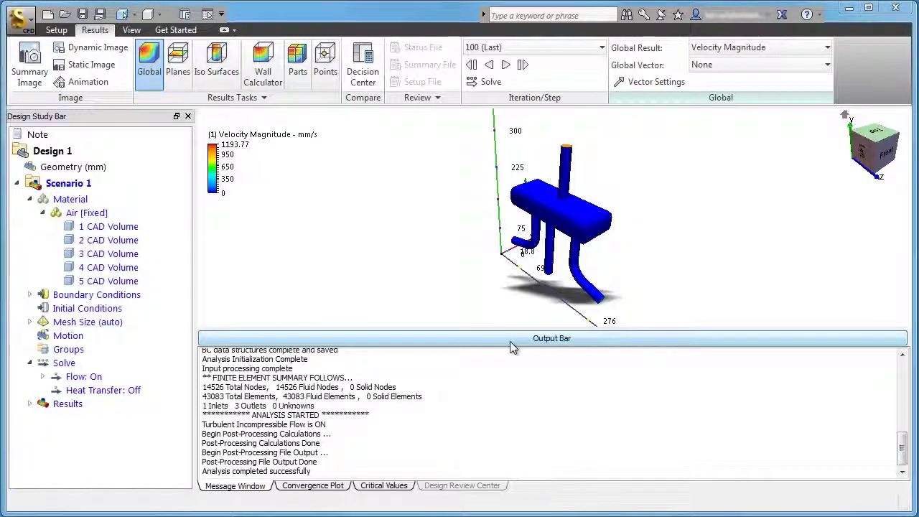
- Collapse the Output Bar, add a results plane, slide it into the manifold and orient it lengthwise
left_click(510, 341)
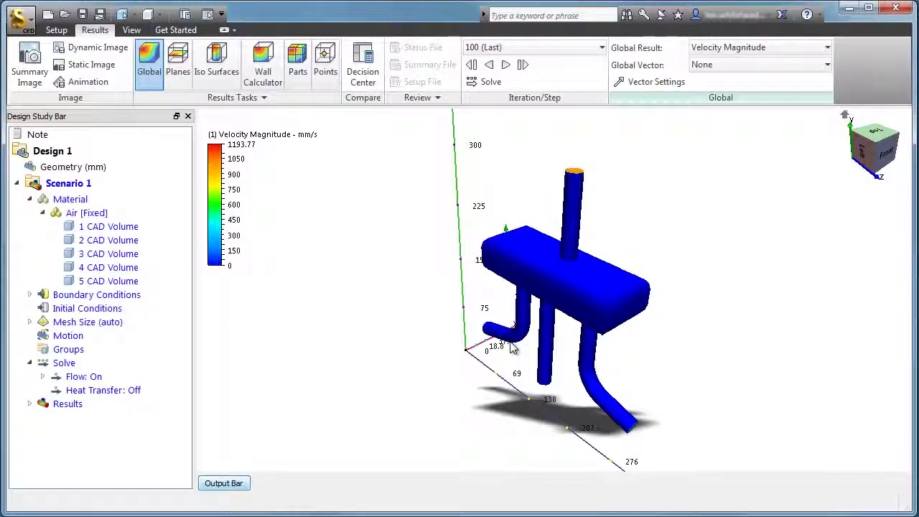
left_click(186, 72)
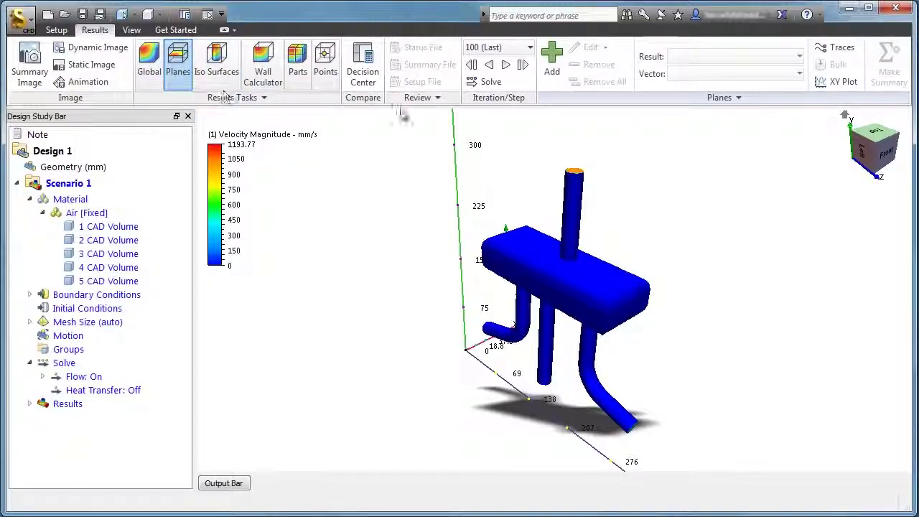
left_click(552, 72)
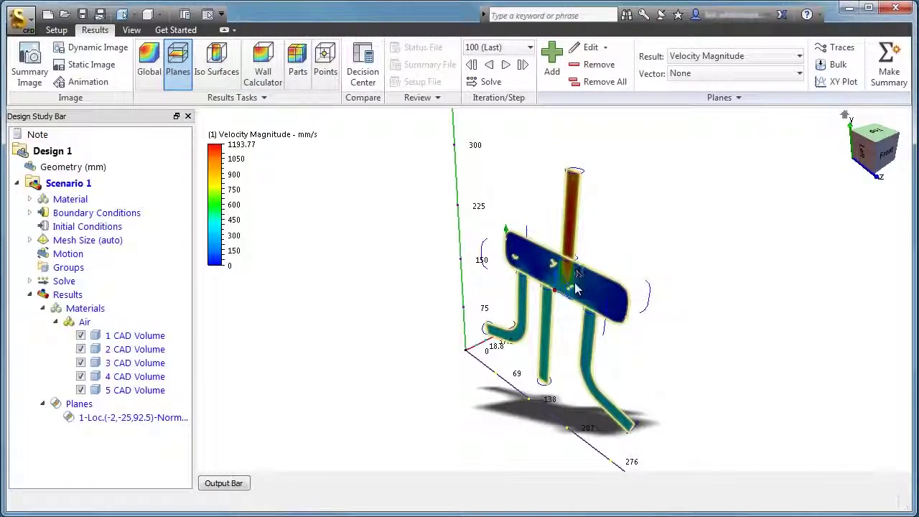
left_click(556, 296)
left_click_drag(557, 297, 586, 287)
left_click(612, 249)
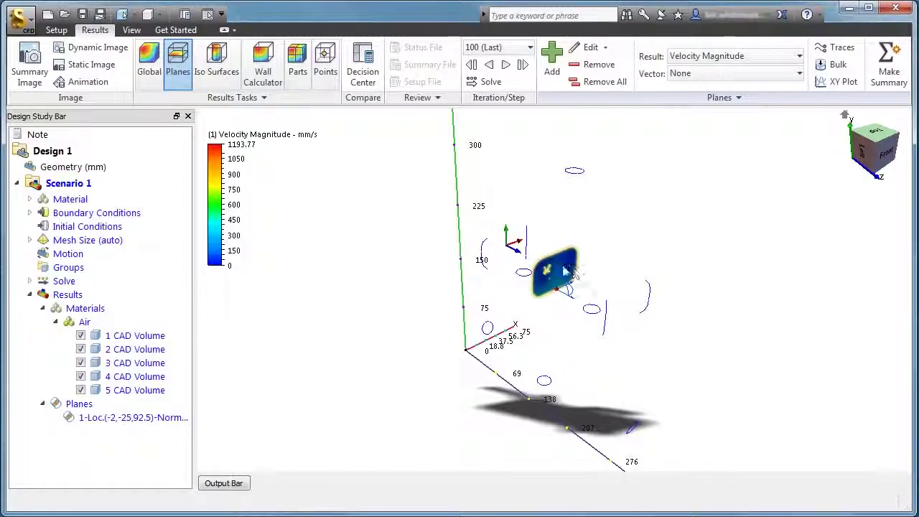
left_click(580, 230)
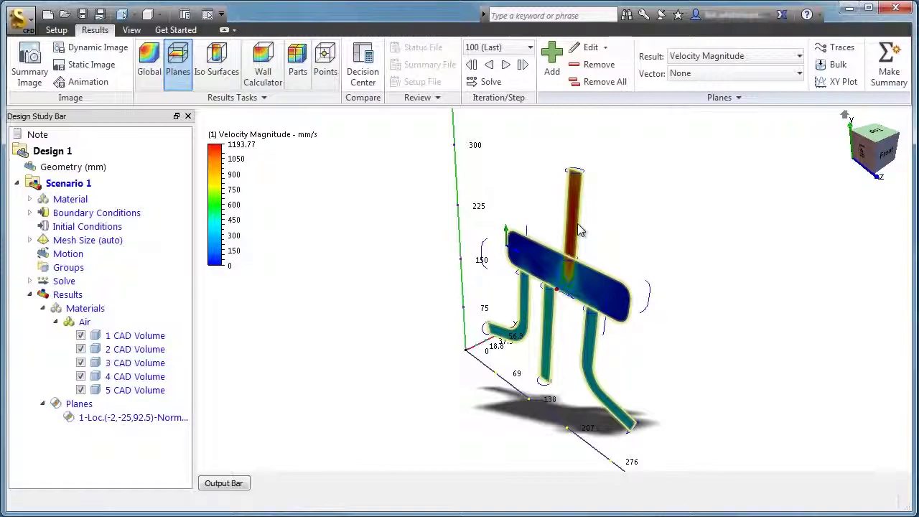
- Try Static Pressure on the plane, return to Velocity Magnitude, and show velocity vectors
left_click(696, 56)
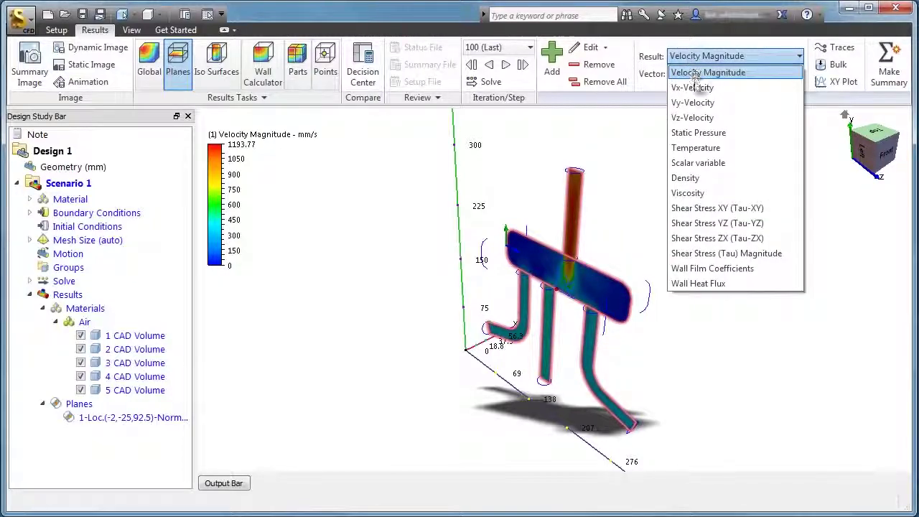
left_click(698, 133)
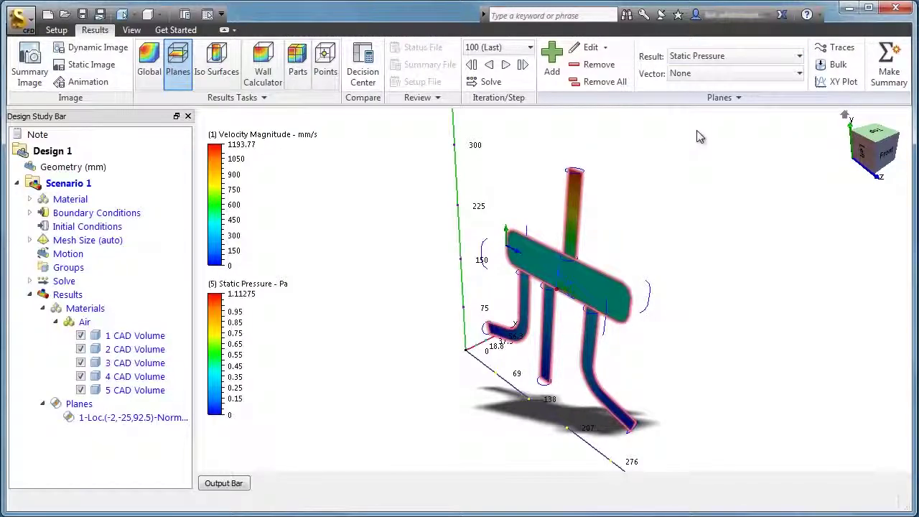
left_click(698, 58)
left_click(700, 74)
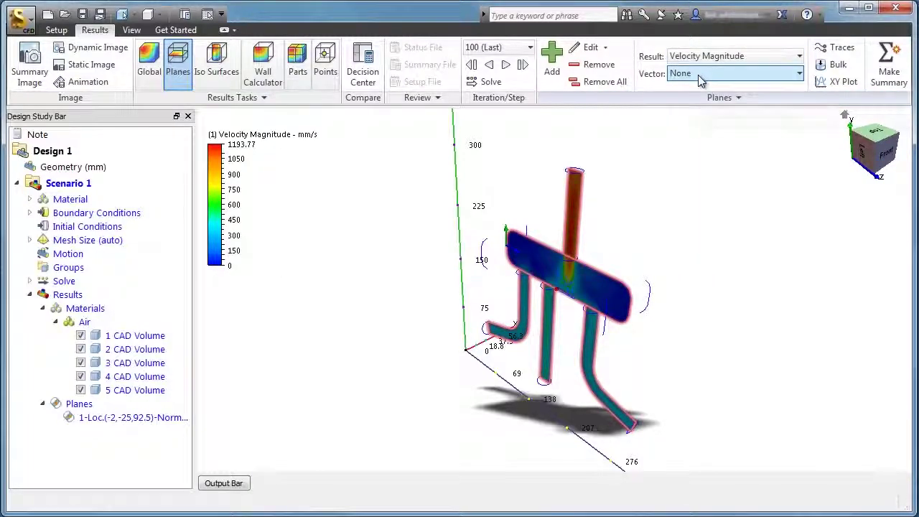
left_click(701, 75)
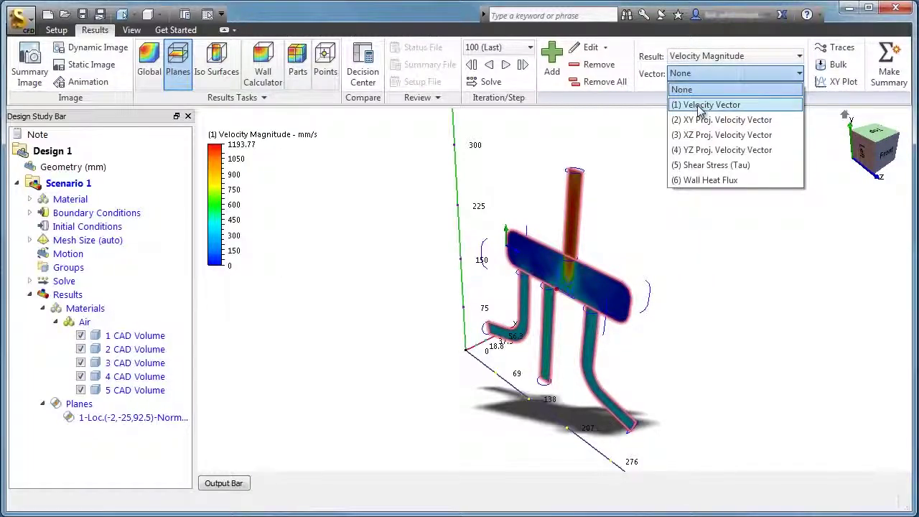
left_click(701, 105)
- In Plane Control, change the appearance from Outline to Shaded and close the dialog
left_click(593, 47)
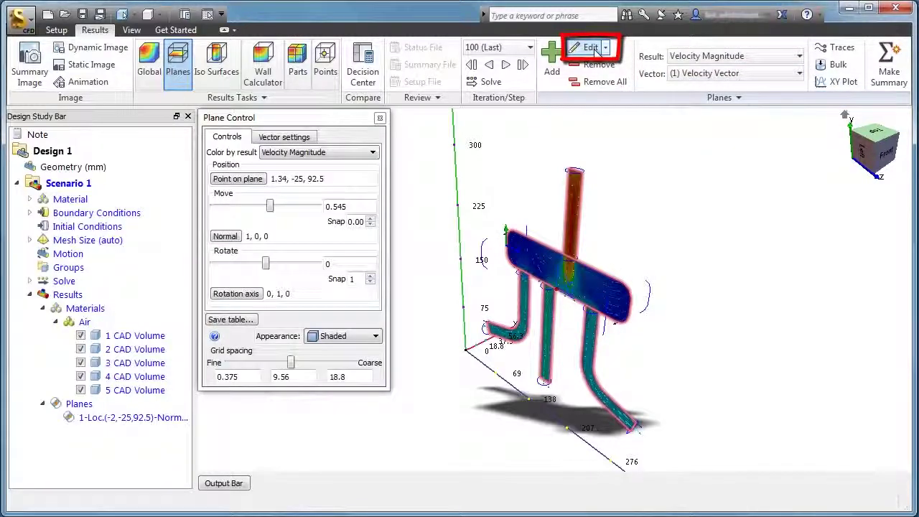
left_click(324, 337)
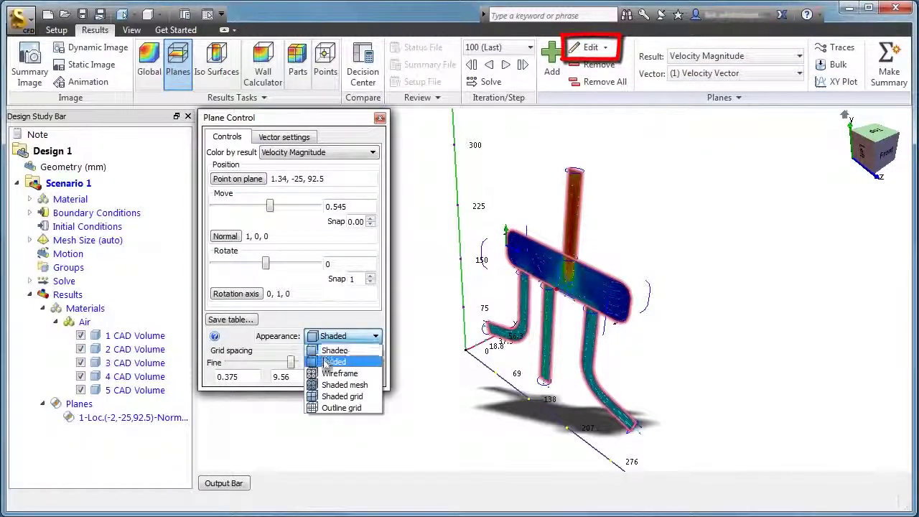
left_click(332, 362)
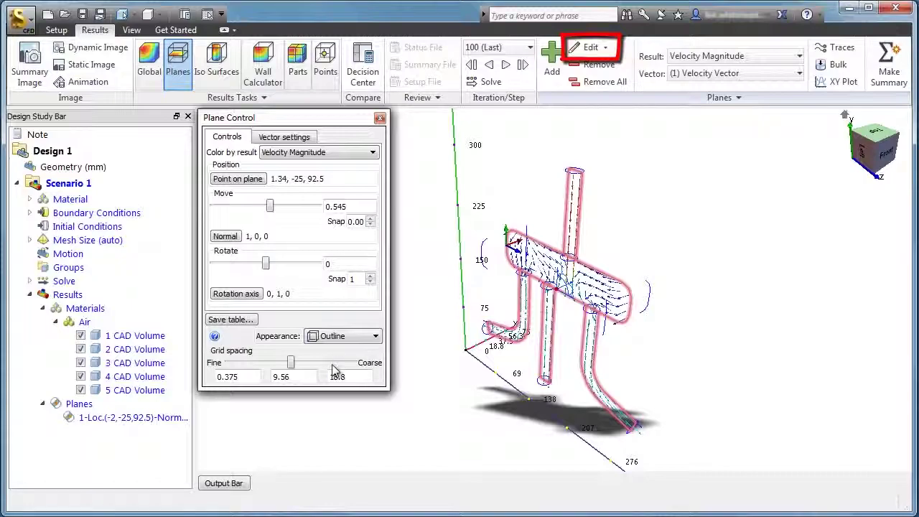
left_click(338, 336)
left_click(332, 348)
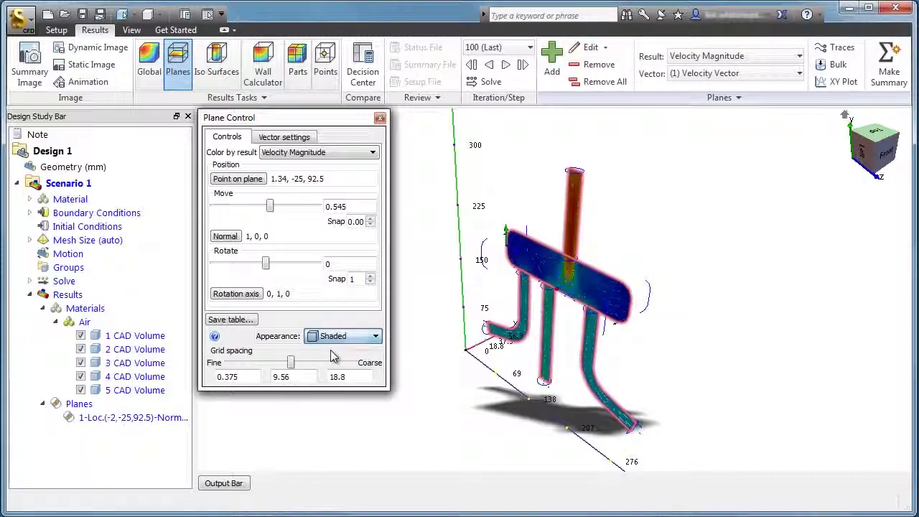
left_click(380, 117)
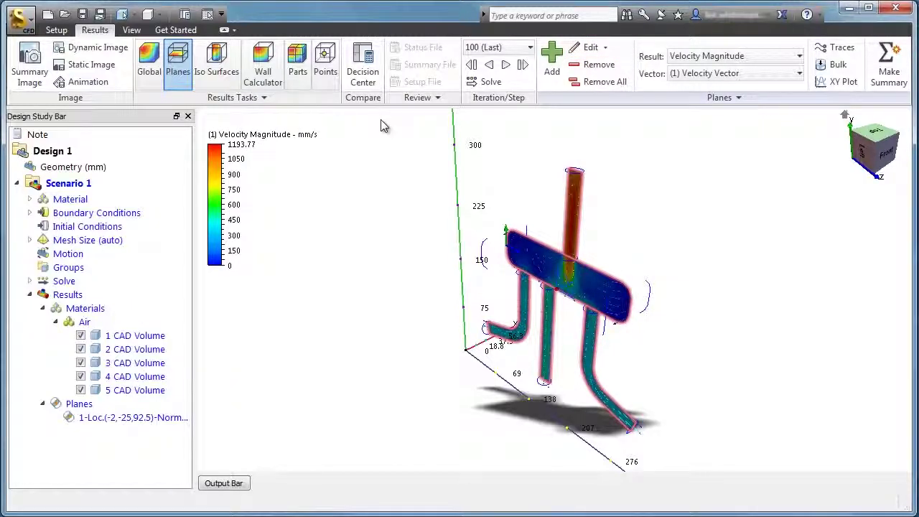
left_click(694, 74)
- Set the plane's vectors to None and capture a Summary Image
left_click(686, 89)
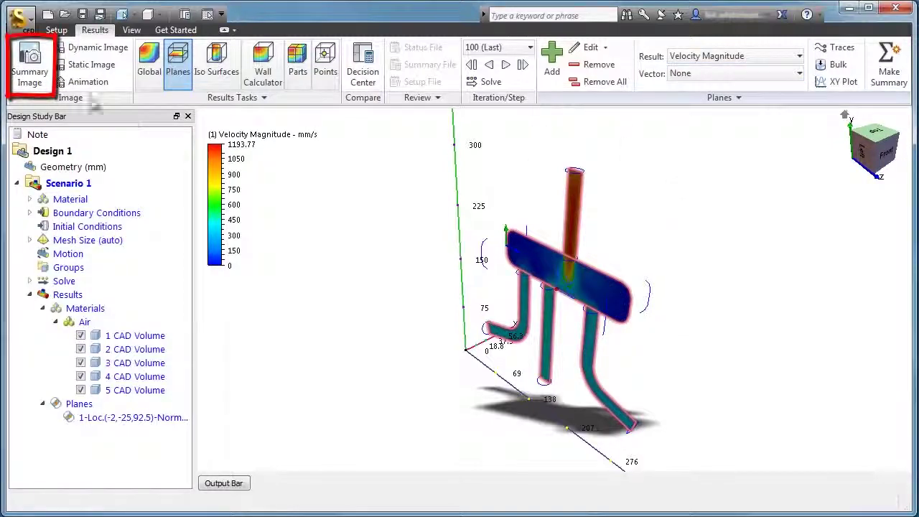
left_click(30, 69)
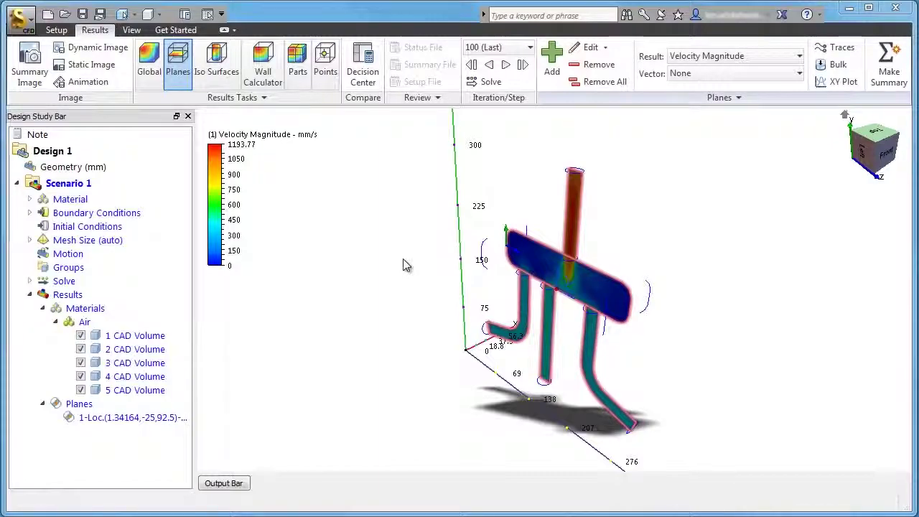
- Clone Scenario 1 and name the copy Scenario 2
right_click(97, 186)
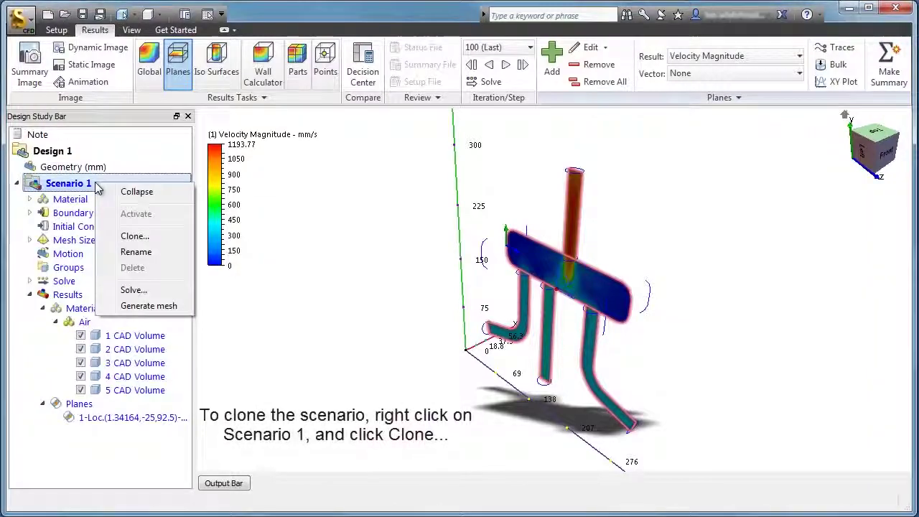
left_click(163, 236)
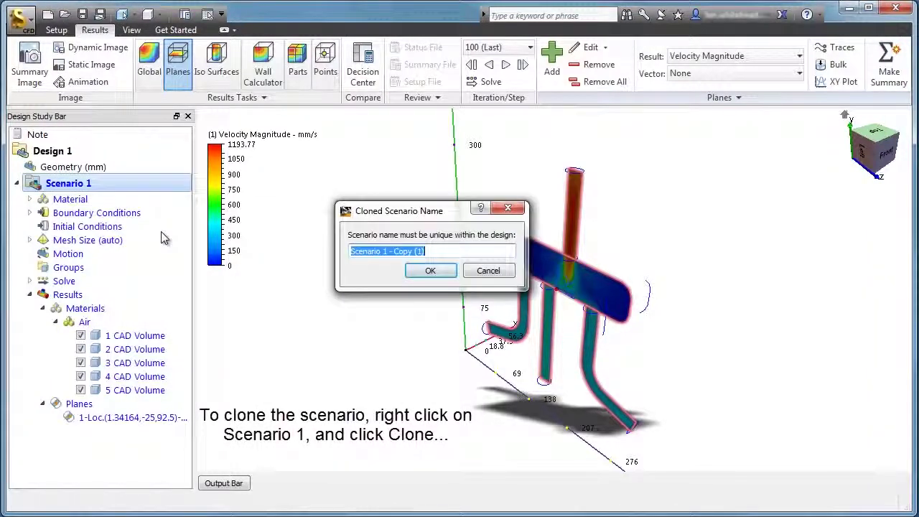
left_click_drag(428, 252, 386, 251)
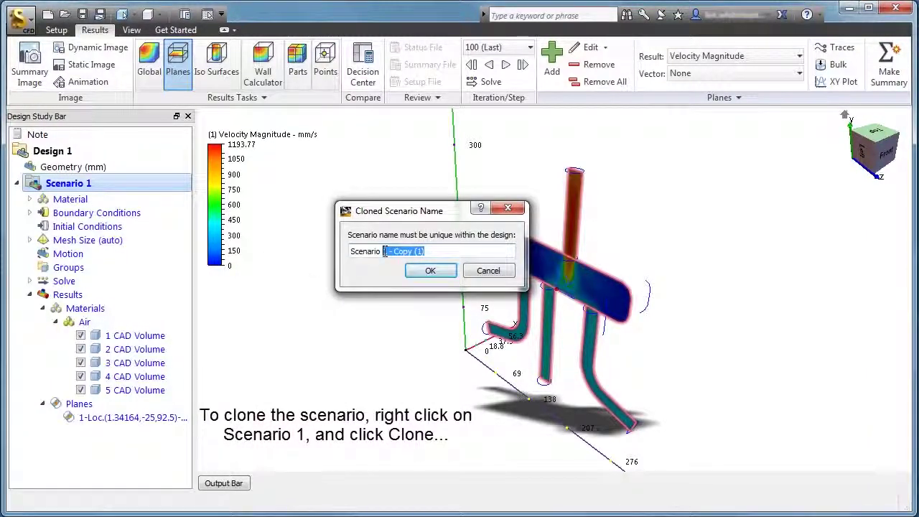
type("2")
left_click(428, 273)
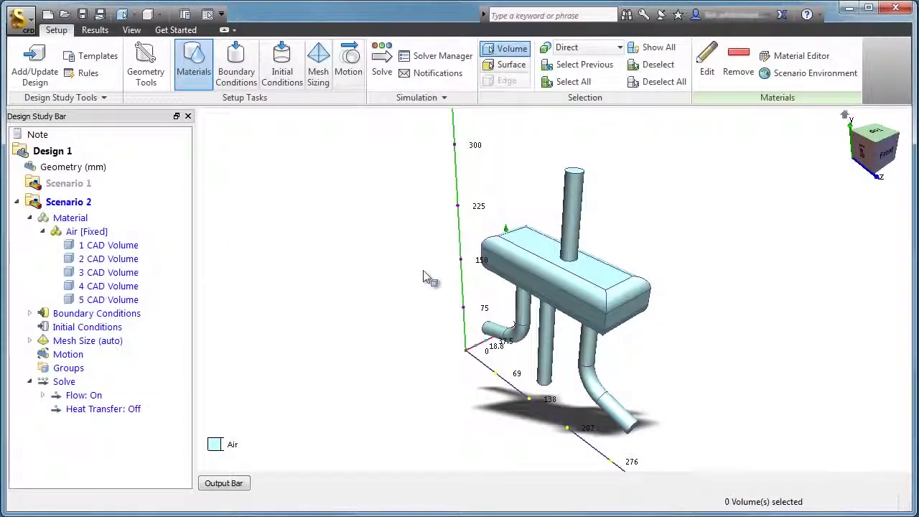
- Edit Scenario 2's Velocity Normal inlet condition to a magnitude of 2000 mm/s
left_click(30, 314)
right_click(144, 340)
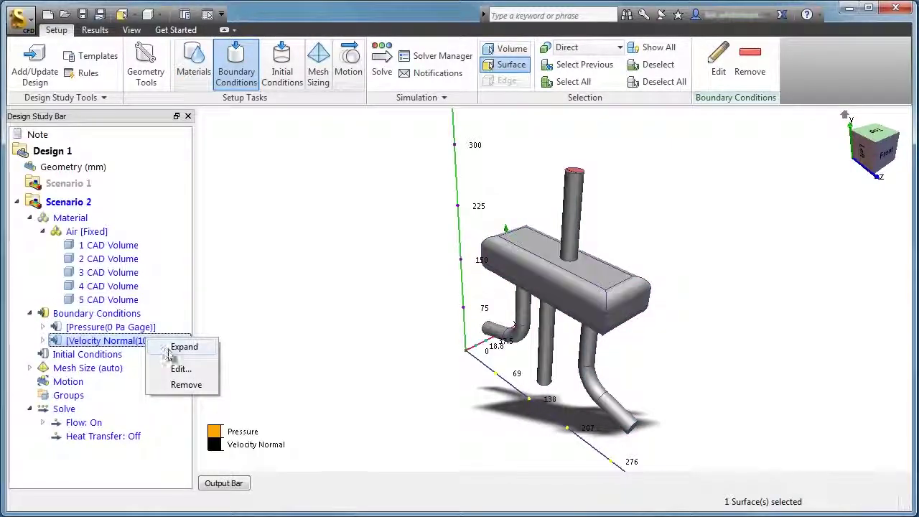
left_click(152, 365)
left_click(370, 310)
type("2000")
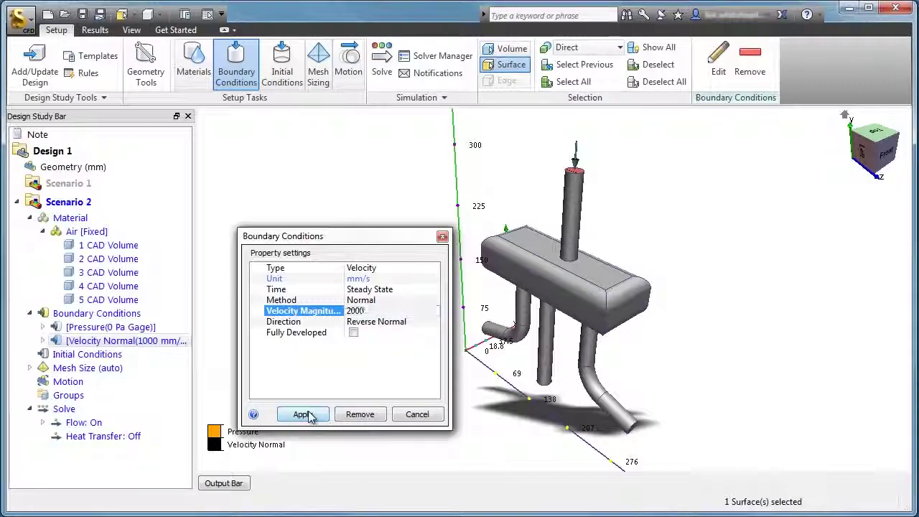
left_click(302, 415)
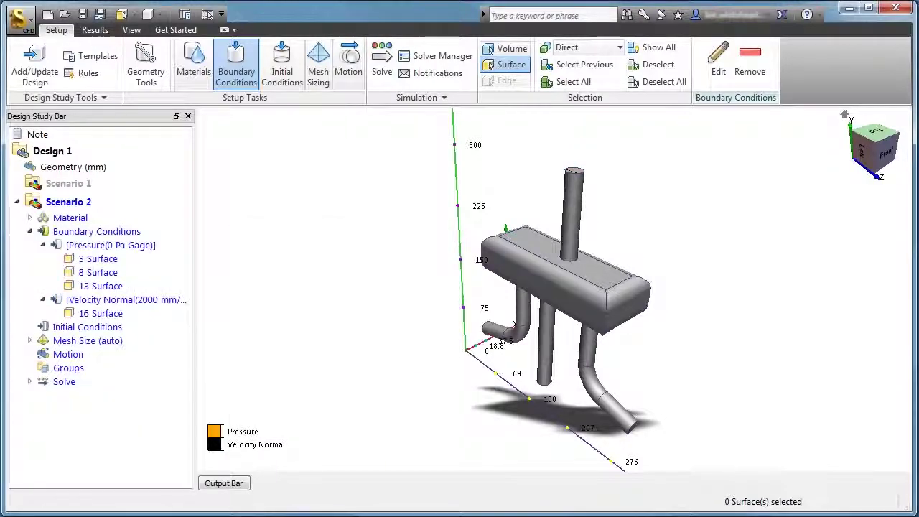
- Solve Scenario 2 continuing from iteration 0, accepting deletion of the copied results
left_click(381, 61)
left_click(399, 232)
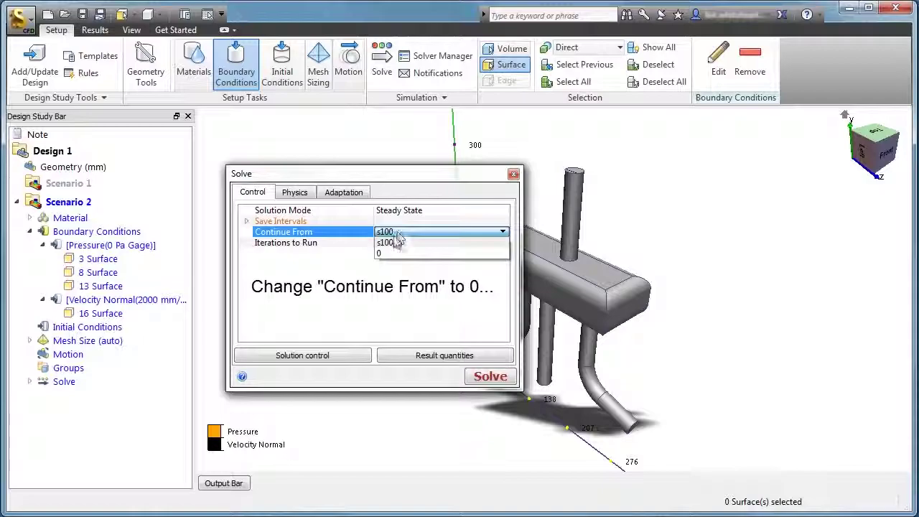
left_click(396, 249)
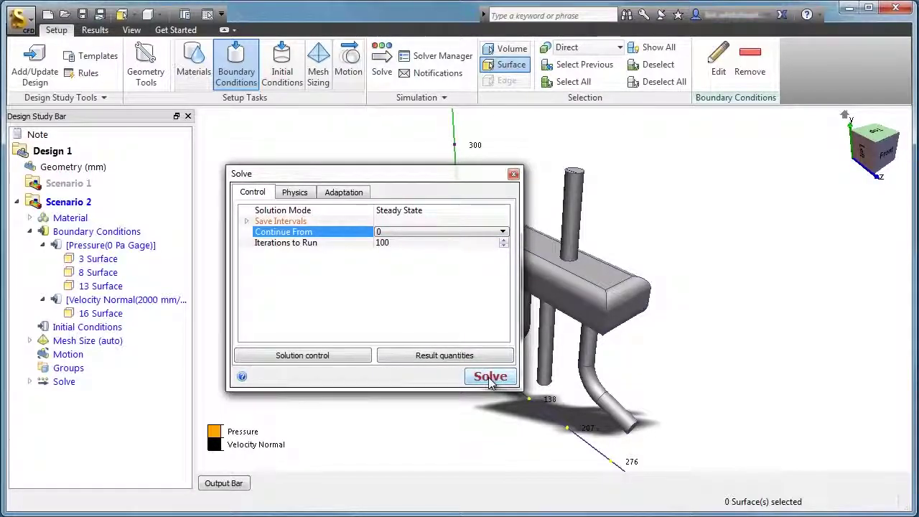
left_click(491, 379)
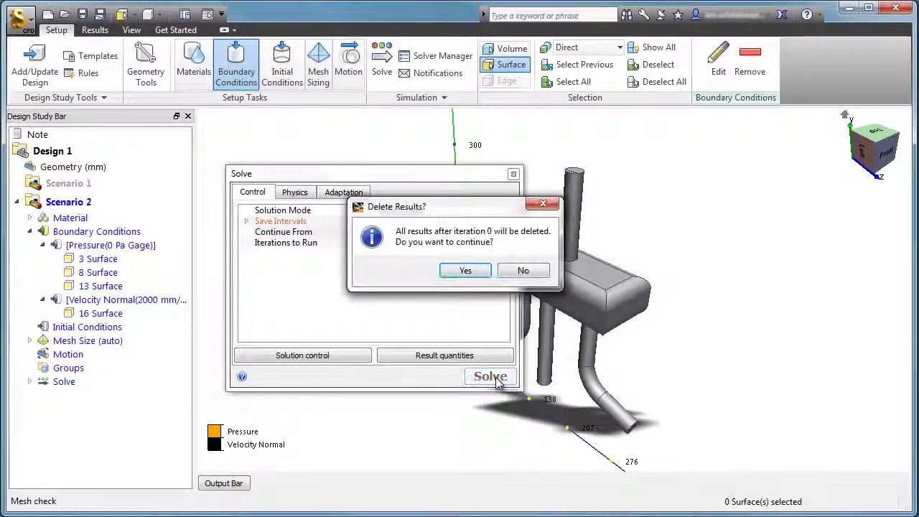
left_click(465, 272)
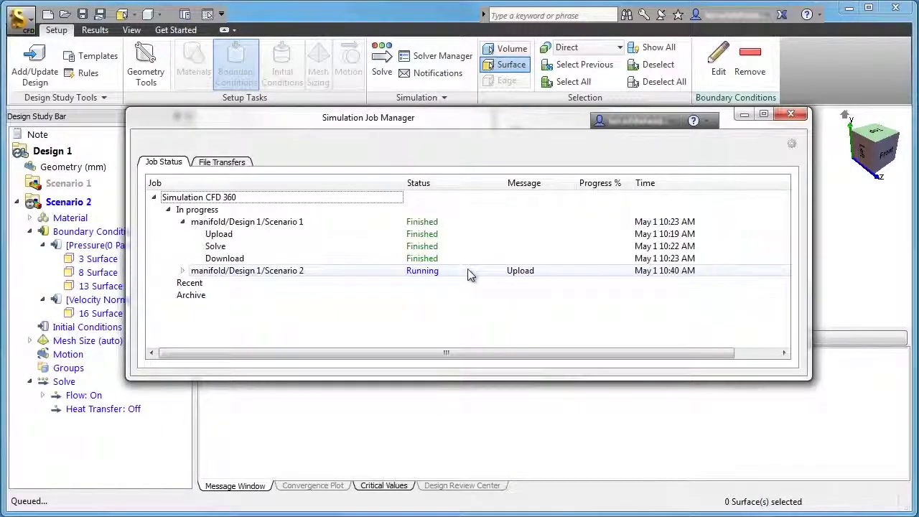
- Watch Scenario 2's job in the Job Manager until Finished, then view its velocity results
left_click(182, 221)
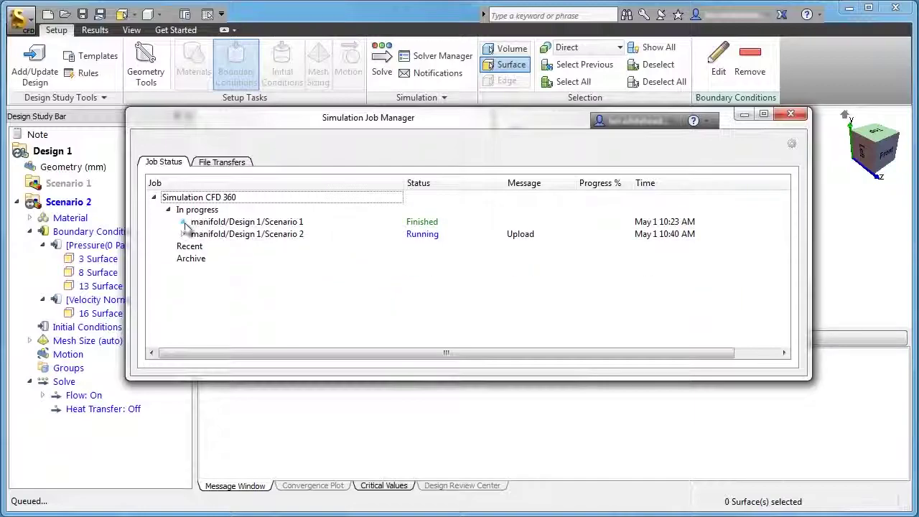
left_click(182, 233)
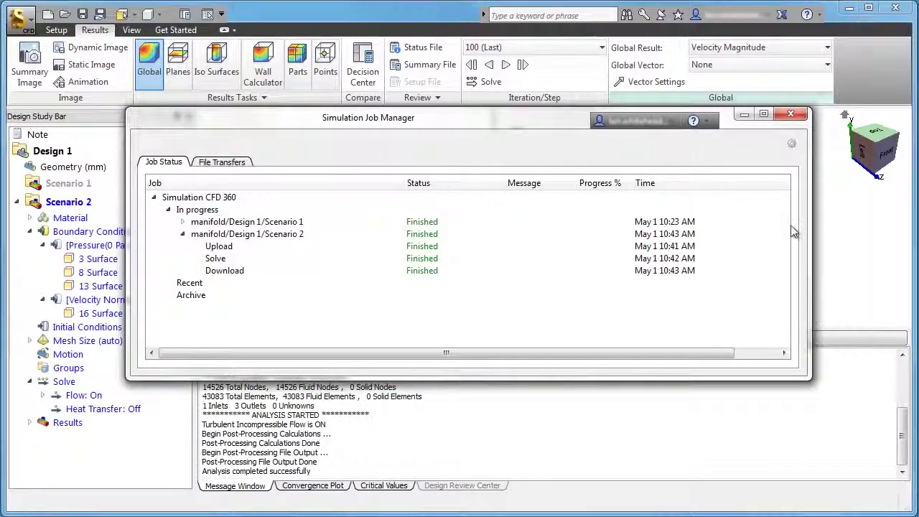
left_click(743, 115)
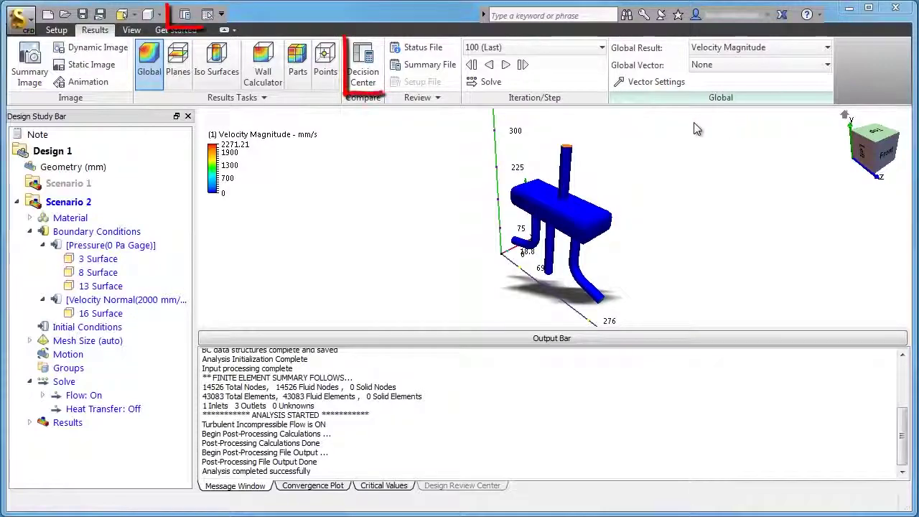
- Open the Decision Center and update all images in the Design Review Center
left_click(186, 15)
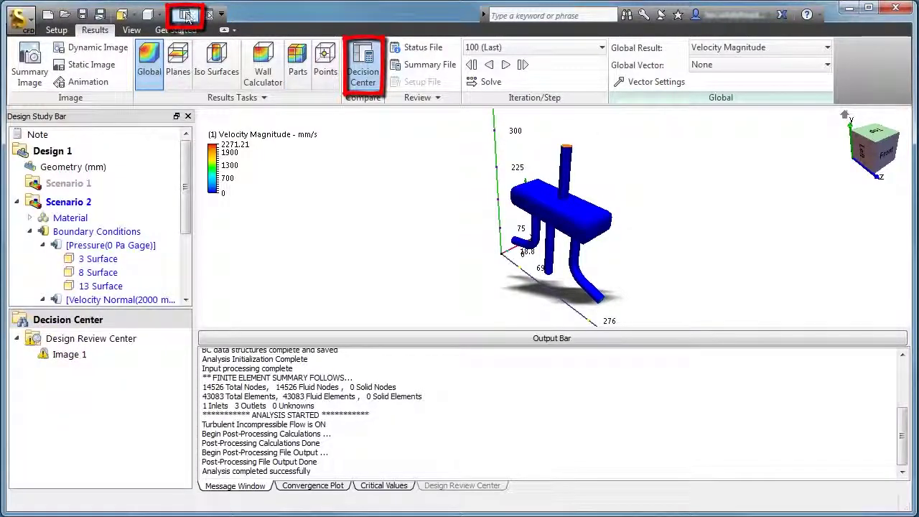
right_click(136, 337)
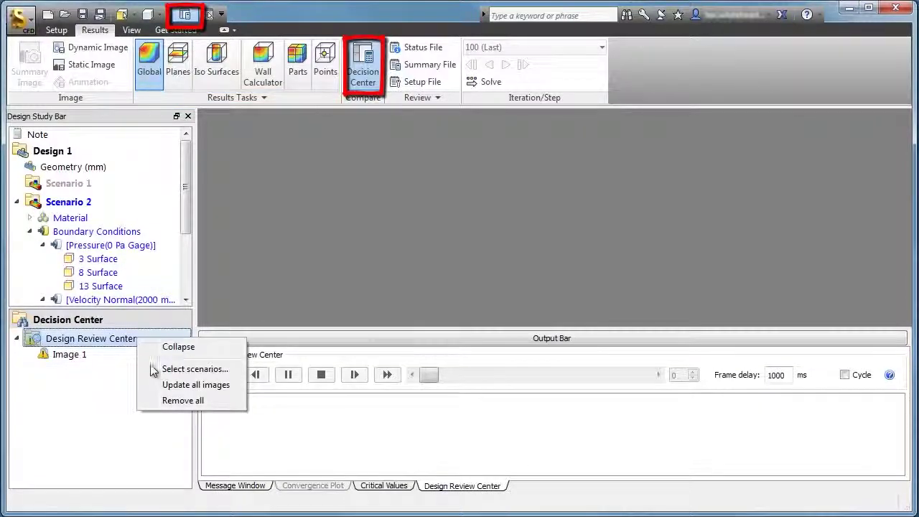
left_click(166, 385)
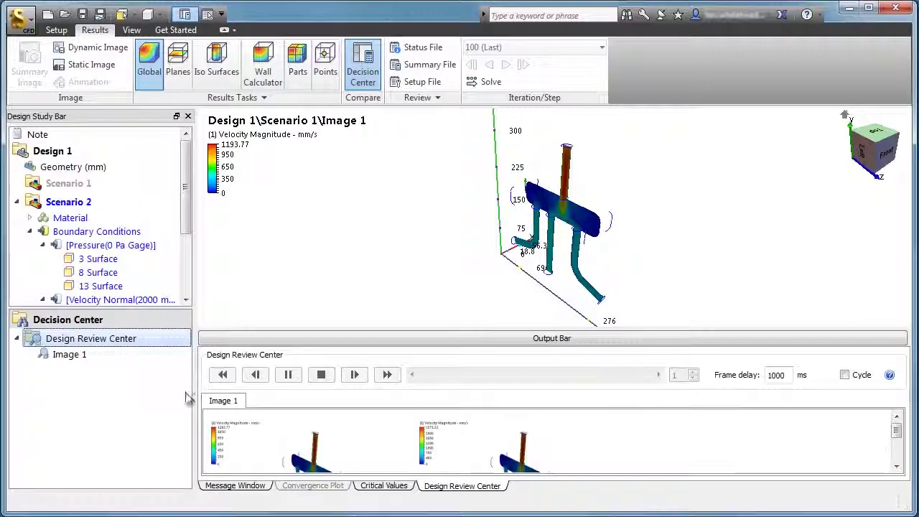
- Step between the Scenario 1 and Scenario 2 images and orbit the model to the left view
left_click(458, 454)
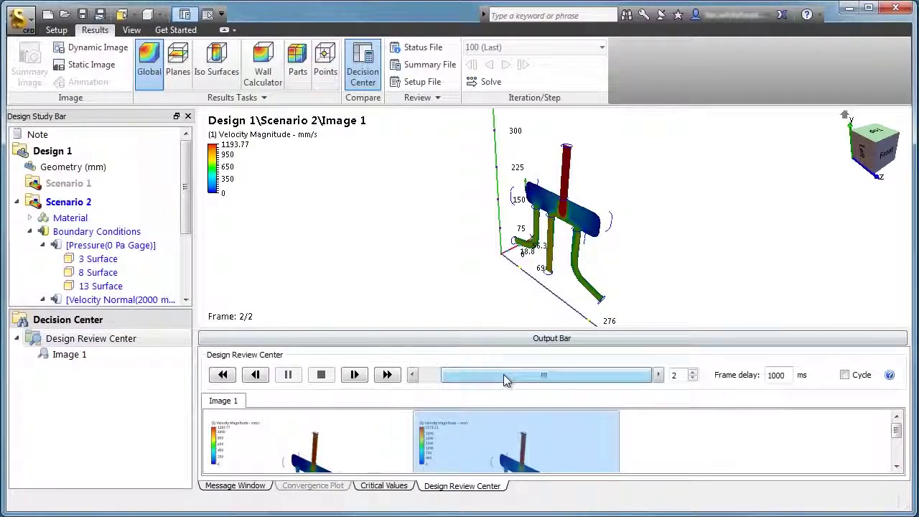
left_click_drag(496, 380, 530, 365)
middle_click_drag(498, 240, 557, 243, "shift")
mouse_move(557, 374)
left_mouse_down()
mouse_move(514, 385)
mouse_move(553, 378)
left_mouse_up()
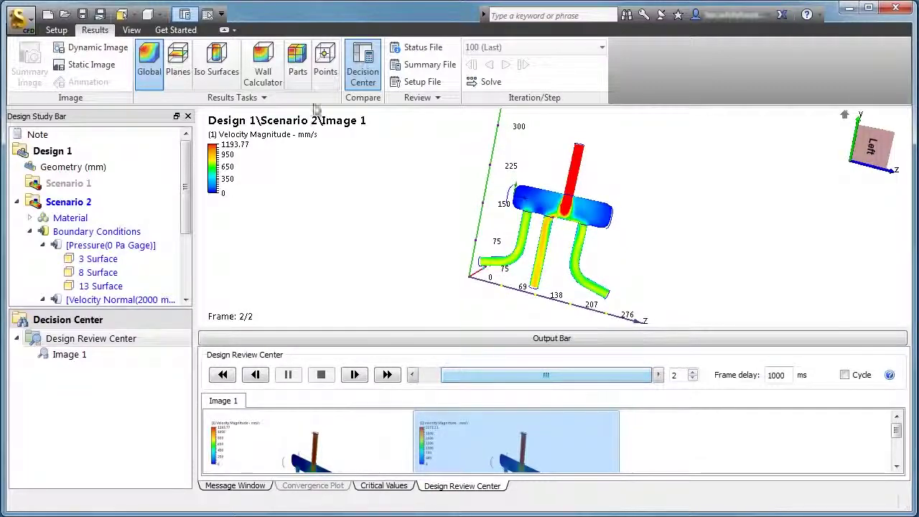
left_click(131, 30)
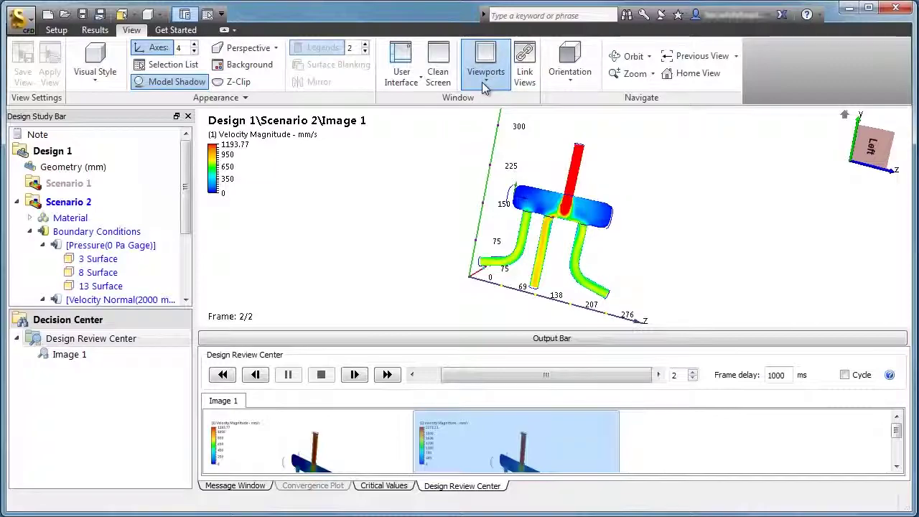
- Split the display into two side-by-side viewports with Scenario 1's image on the left
left_click(482, 82)
left_click(474, 133)
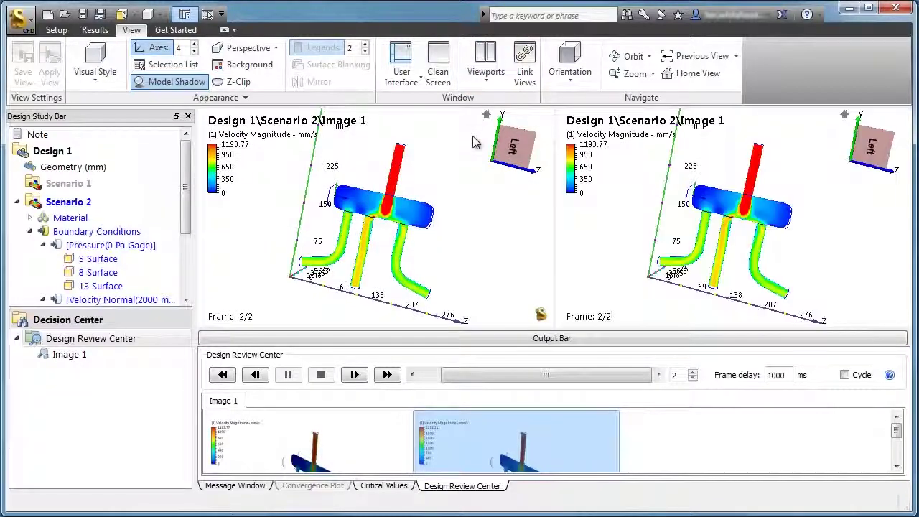
left_click(403, 420)
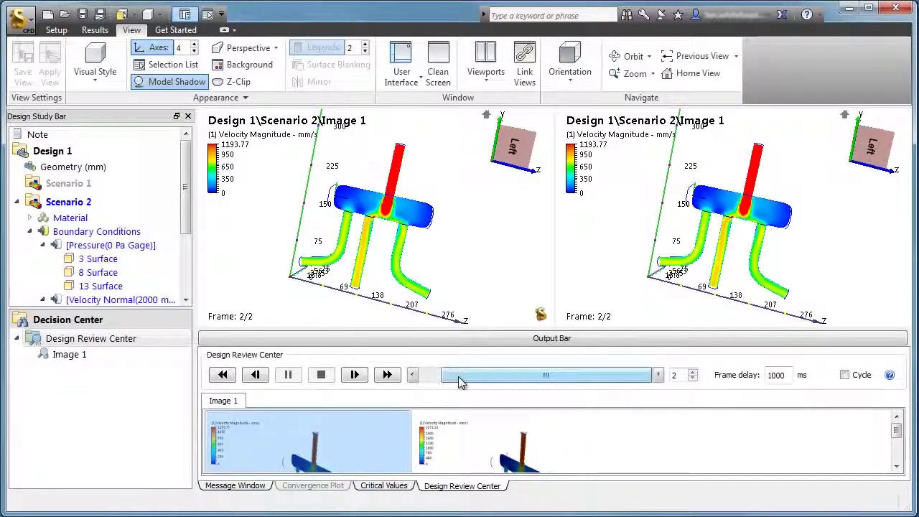
left_click_drag(460, 383, 426, 383)
- Link the two views, then zoom and orbit both models together
left_click(525, 64)
scroll(632, 273, "up", 5)
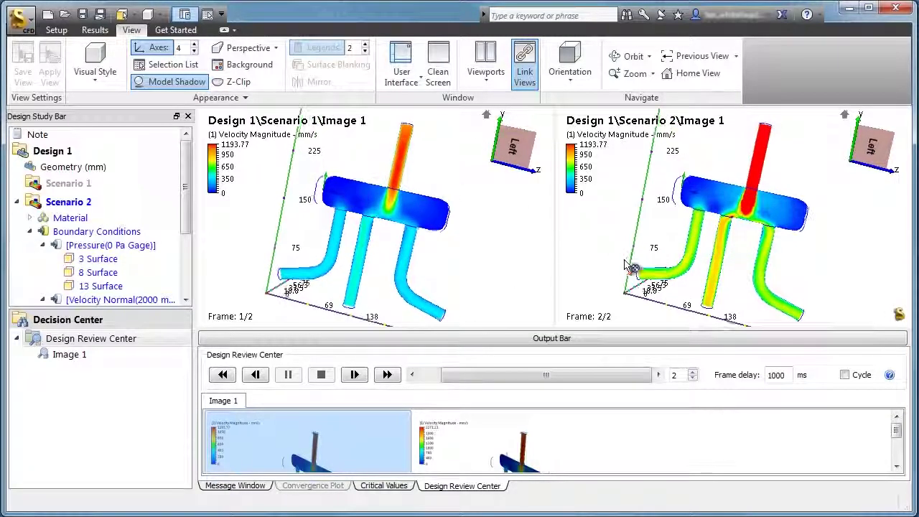
middle_click_drag(632, 273, 718, 290, "shift")
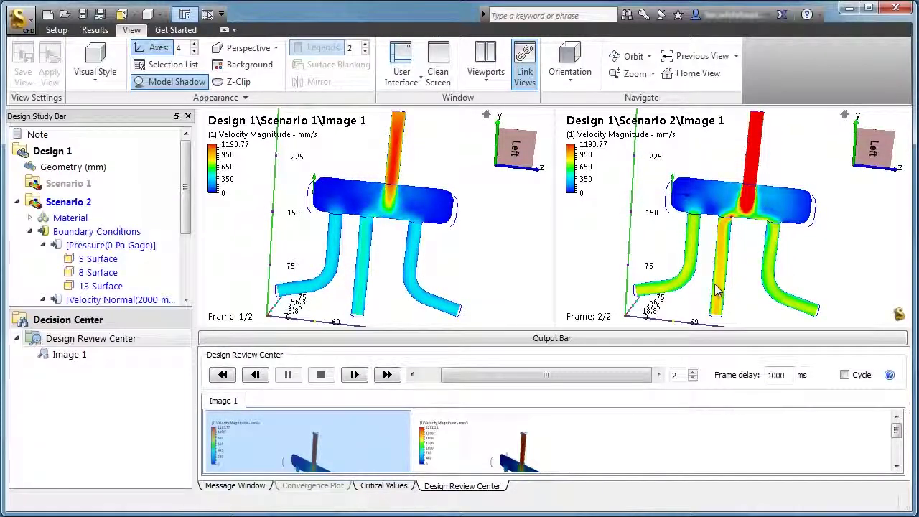